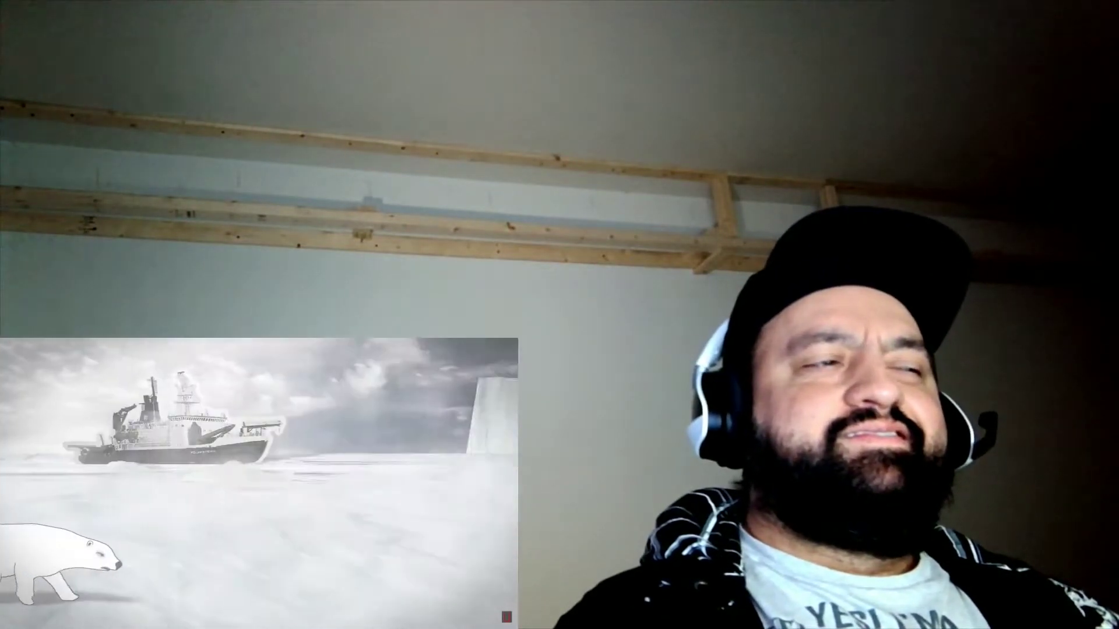
pyautogui.press('space')
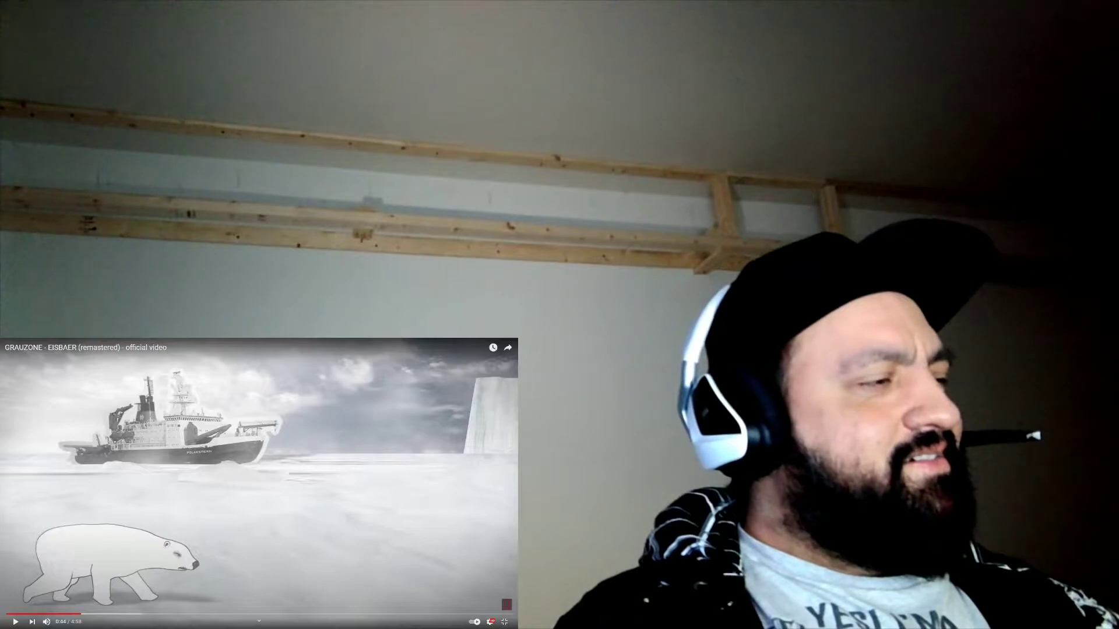
pyautogui.press('space')
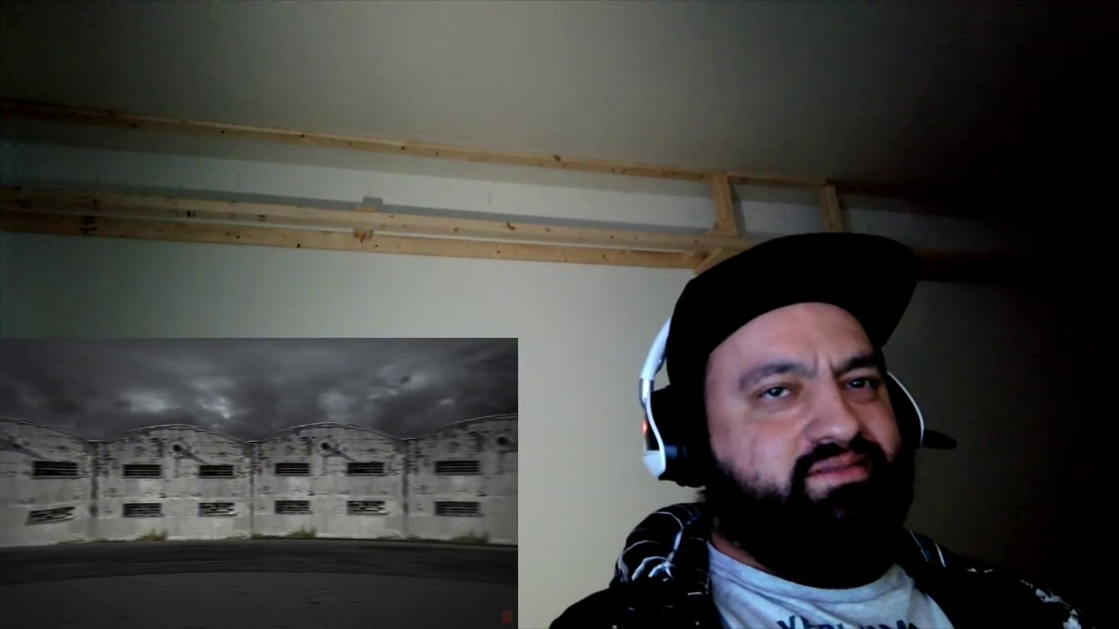
pyautogui.press('space')
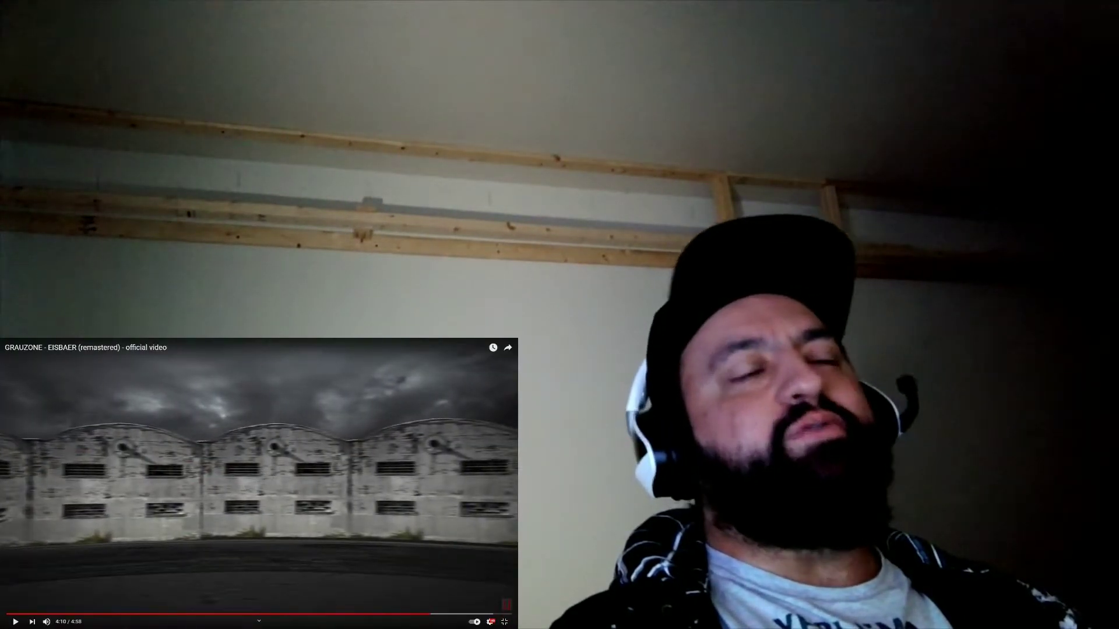
pyautogui.press('space')
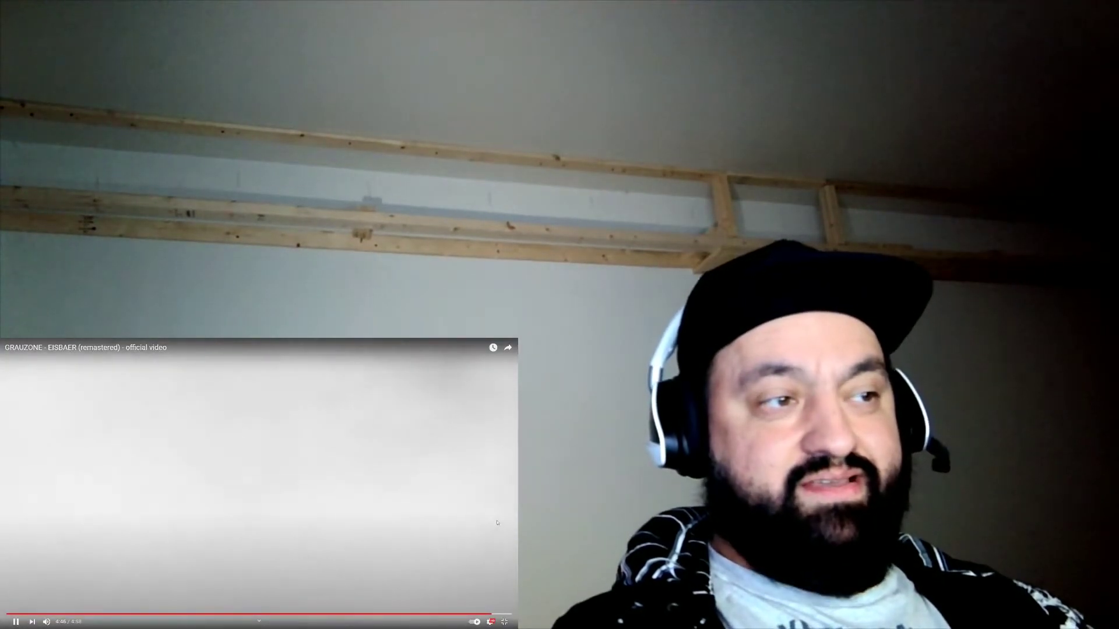
pyautogui.click(497, 523)
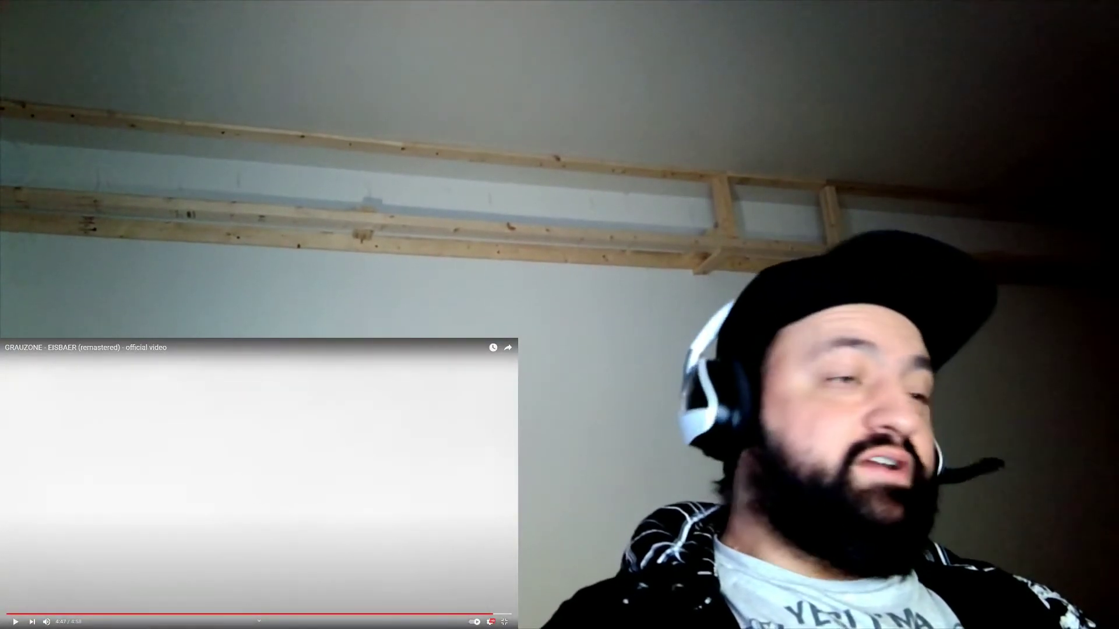